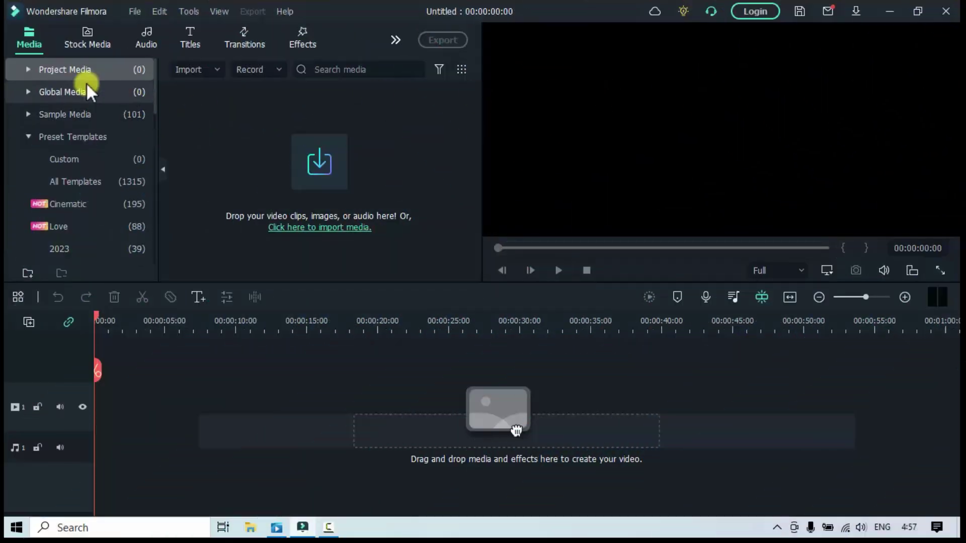
- Place the Sample Color Gradient 2 clip on video track 1 and zoom the timeline to fit it
left_click(29, 114)
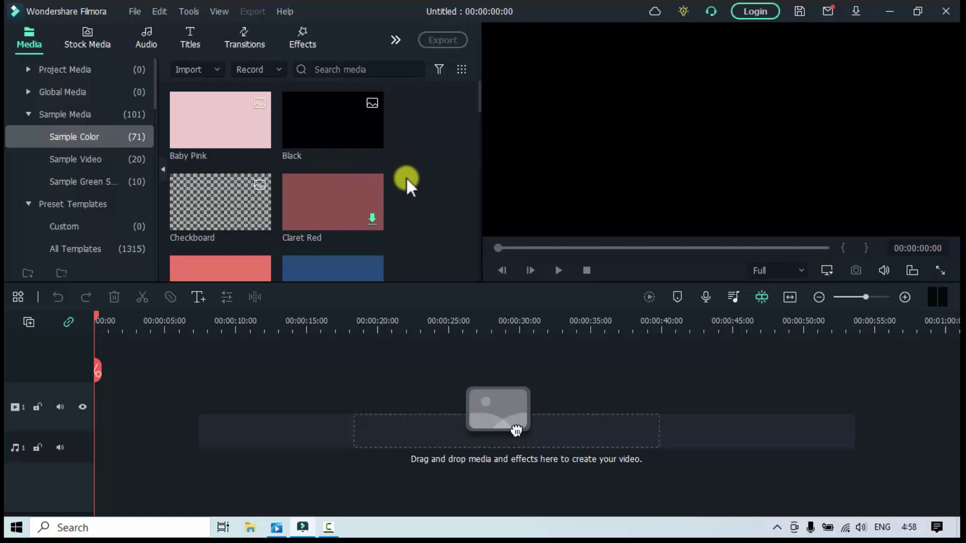
scroll(407, 178, "down", 5)
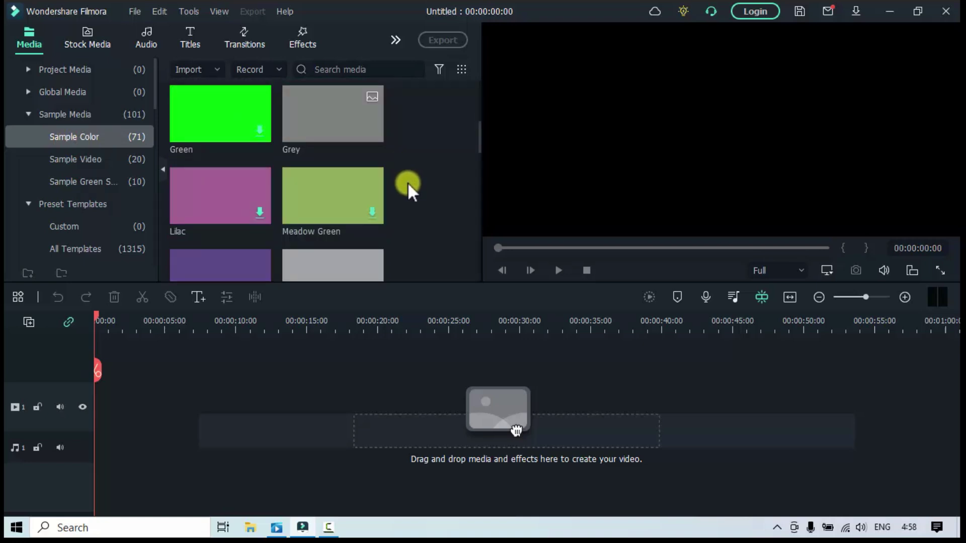
scroll(407, 182, "down", 3)
scroll(222, 236, "down", 10)
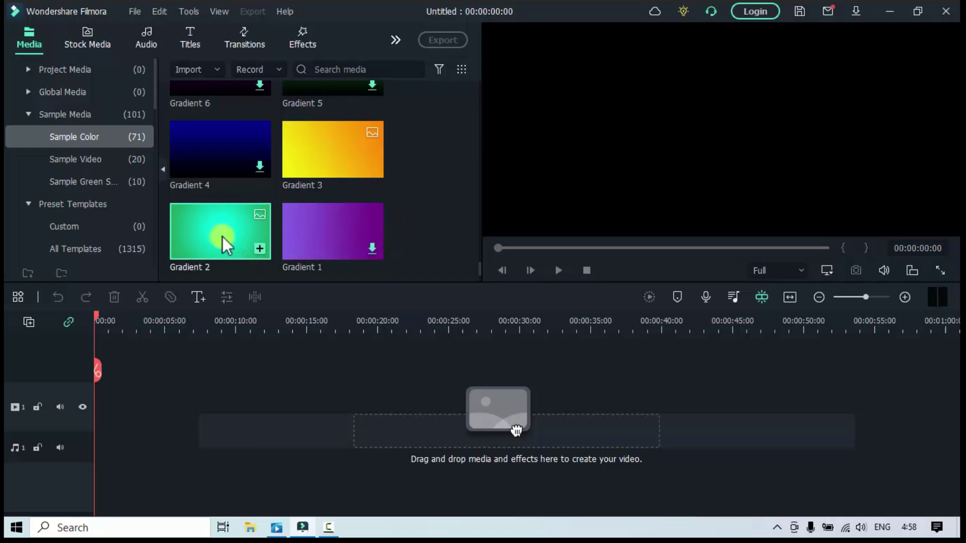
left_click_drag(225, 229, 104, 425)
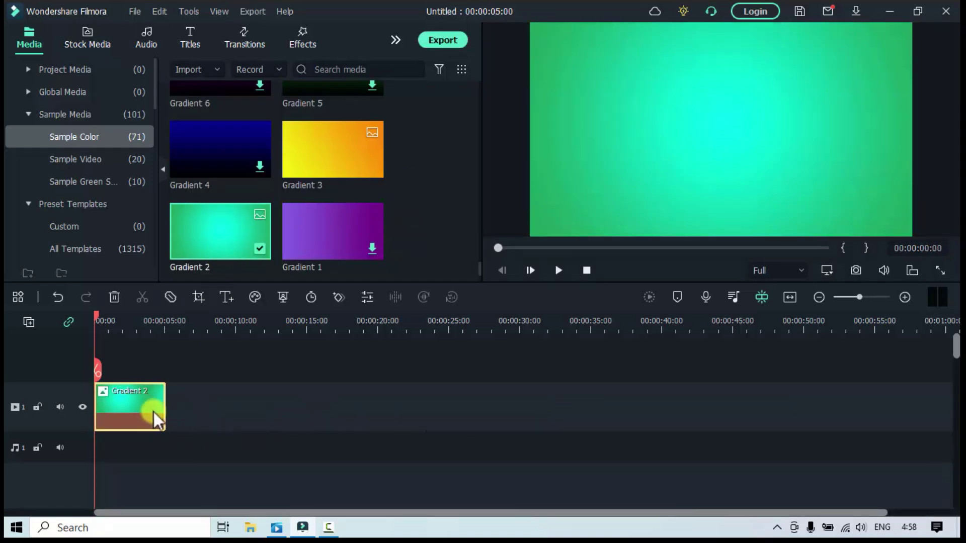
left_click(790, 297)
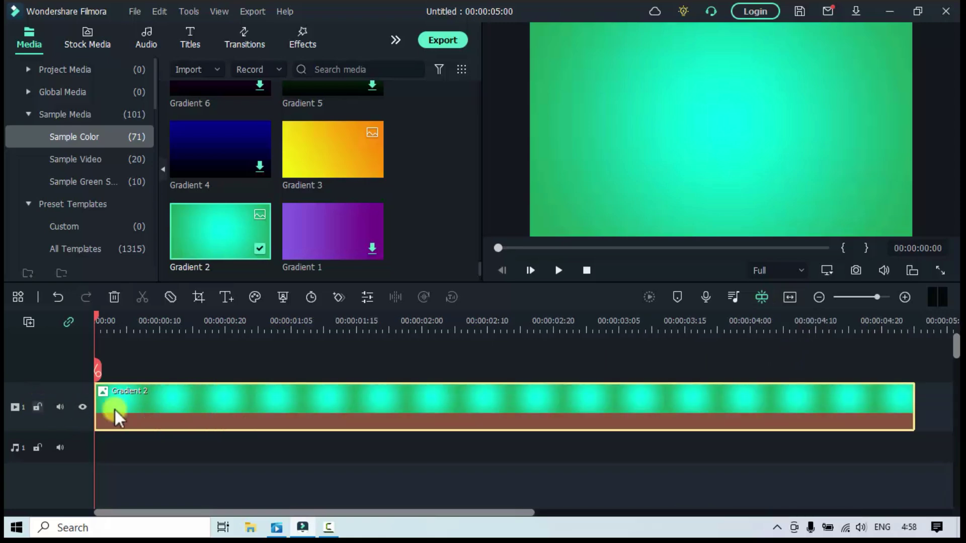
- Lock the green gradient's track, add a Blue clip on track 2, and shift it down in the preview
left_click(40, 408)
scroll(219, 236, "down", 2)
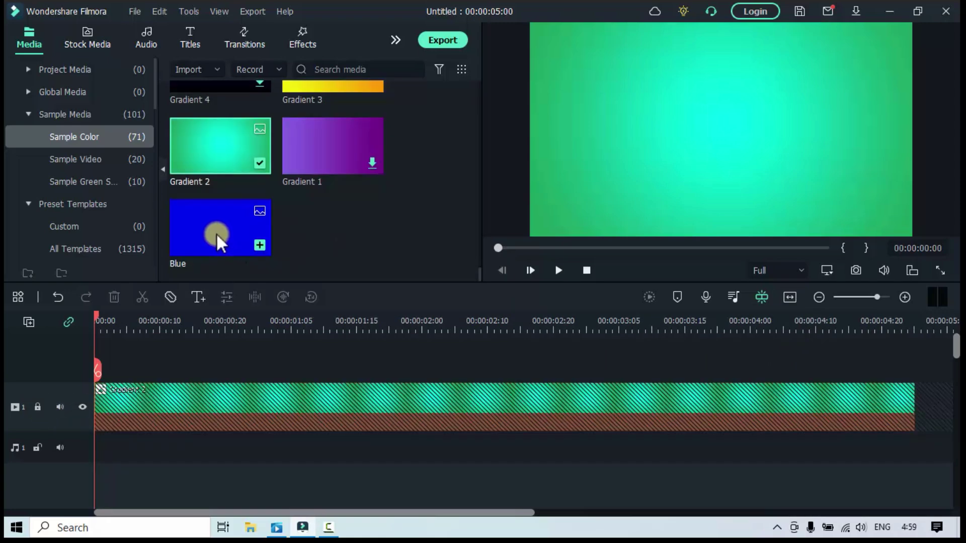
left_click_drag(212, 226, 83, 370)
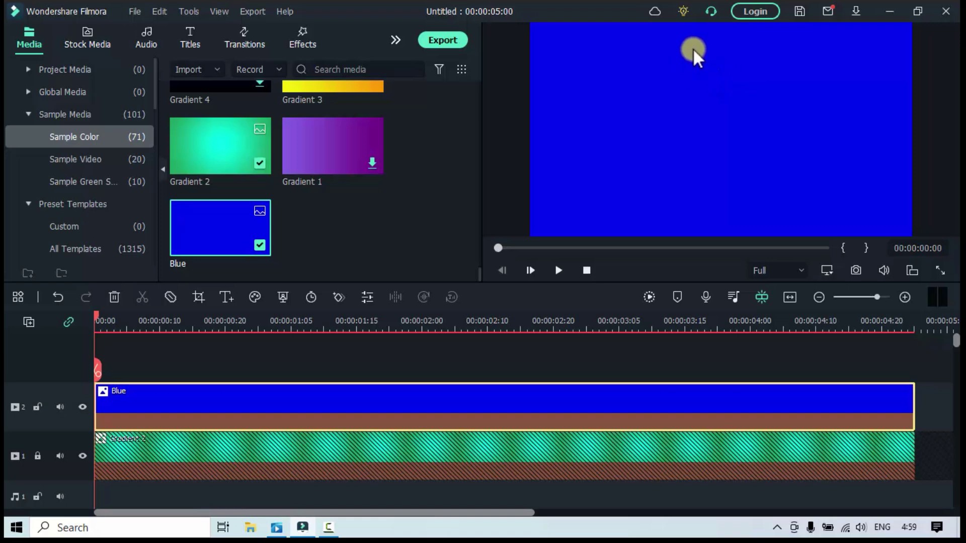
left_click_drag(699, 55, 704, 194)
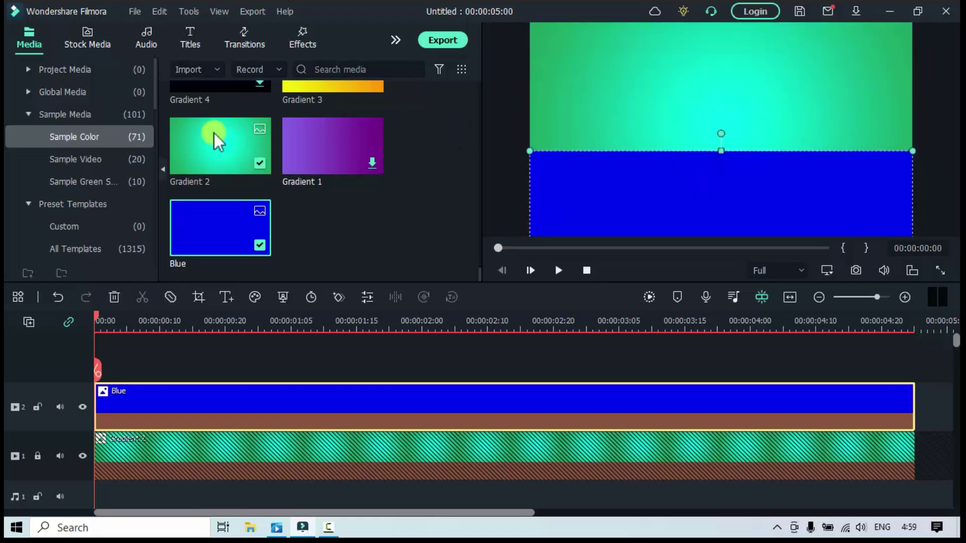
- Add Gradient 3 on track 3 and shrink it to a yellow band at the top
scroll(415, 144, "up", 2)
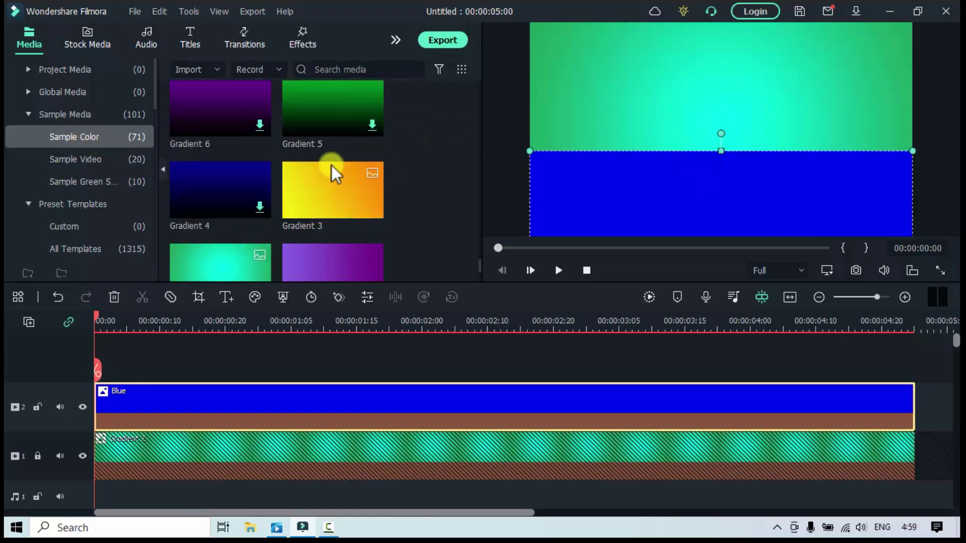
double_click(332, 175)
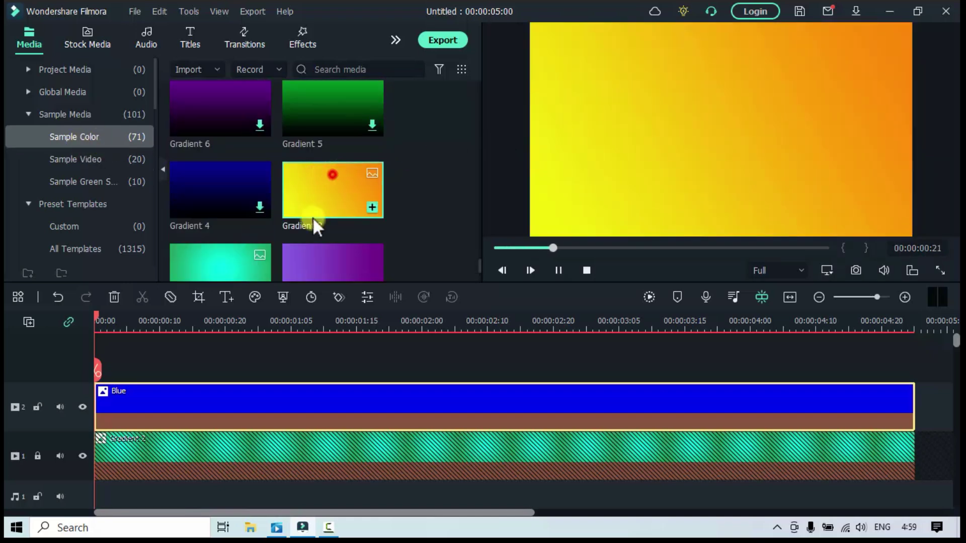
left_click_drag(317, 227, 99, 367)
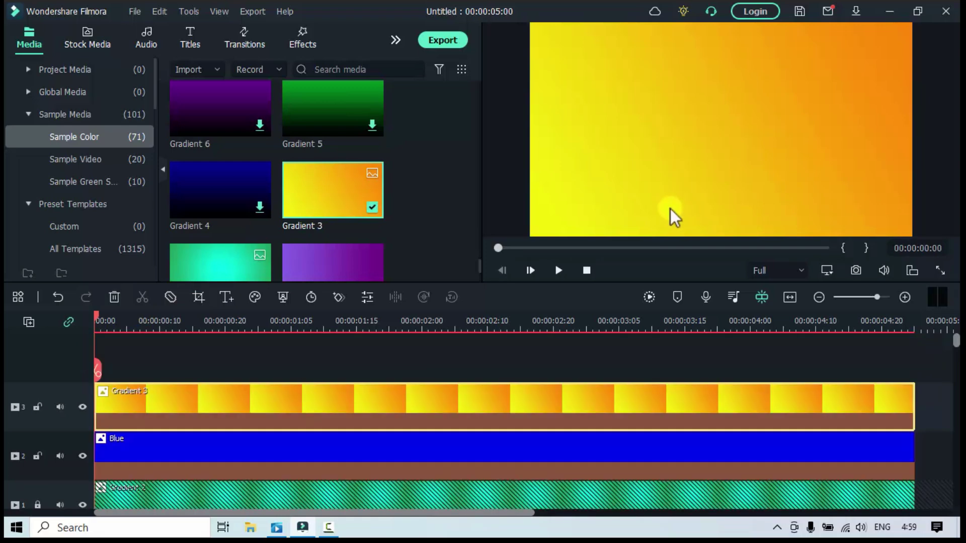
left_click_drag(677, 216, 669, 83)
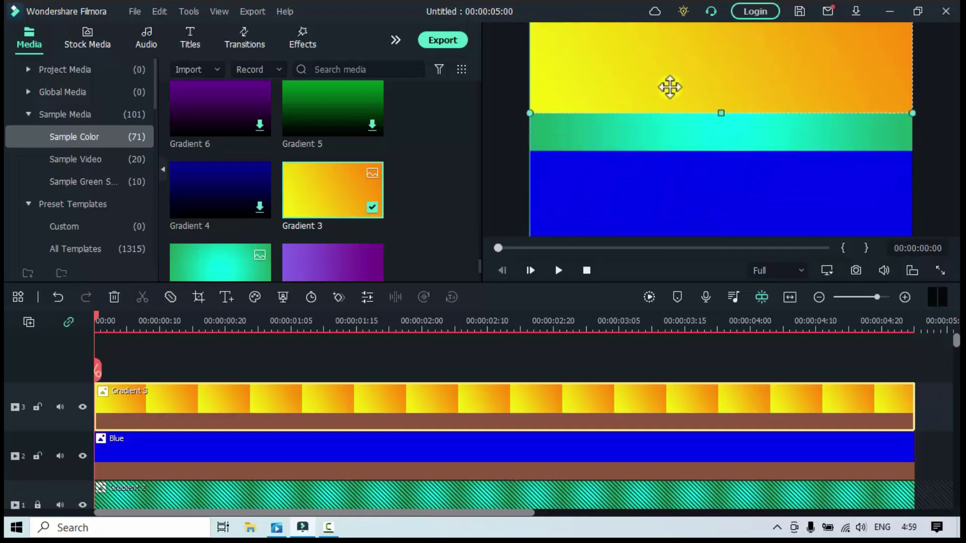
- Search the effects for 'water' and place the Water effect on track 4
left_click(304, 40)
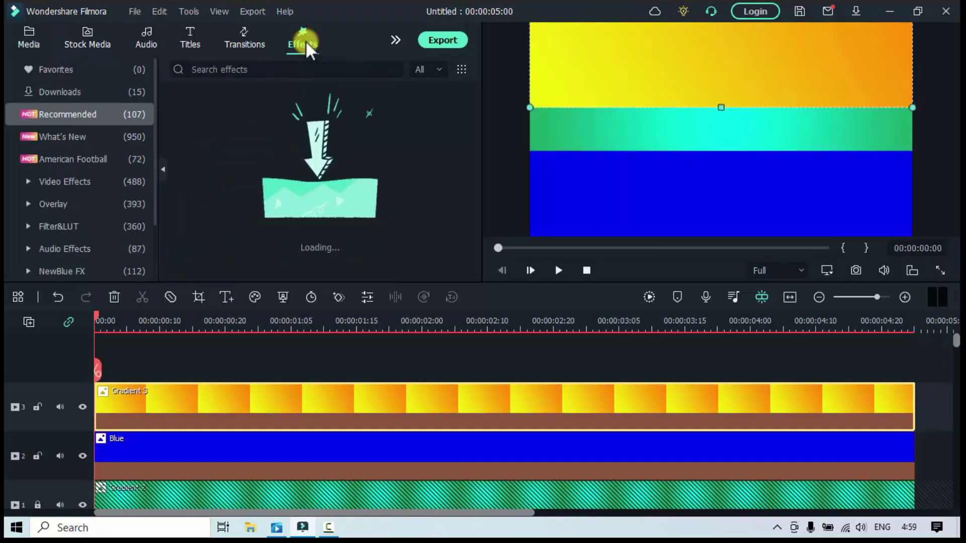
left_click(290, 73)
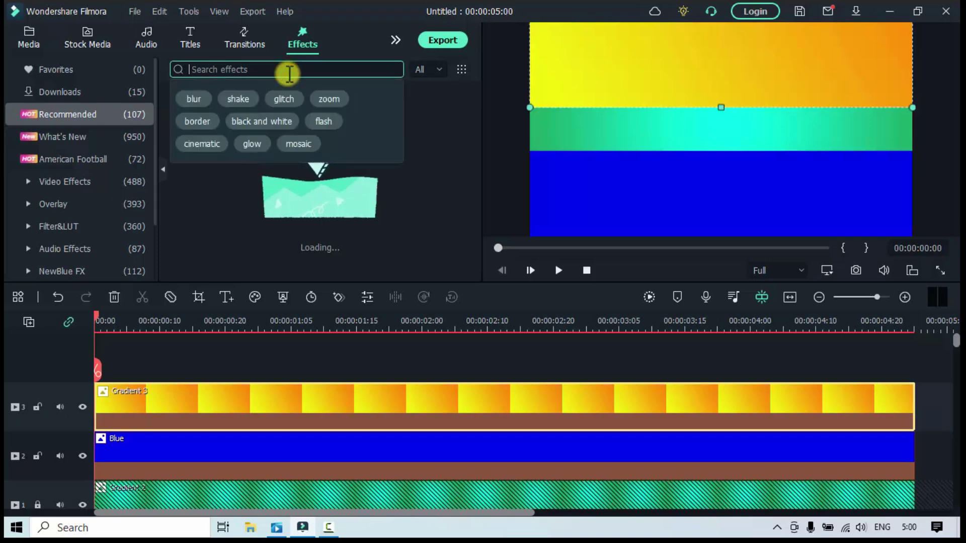
type("wat")
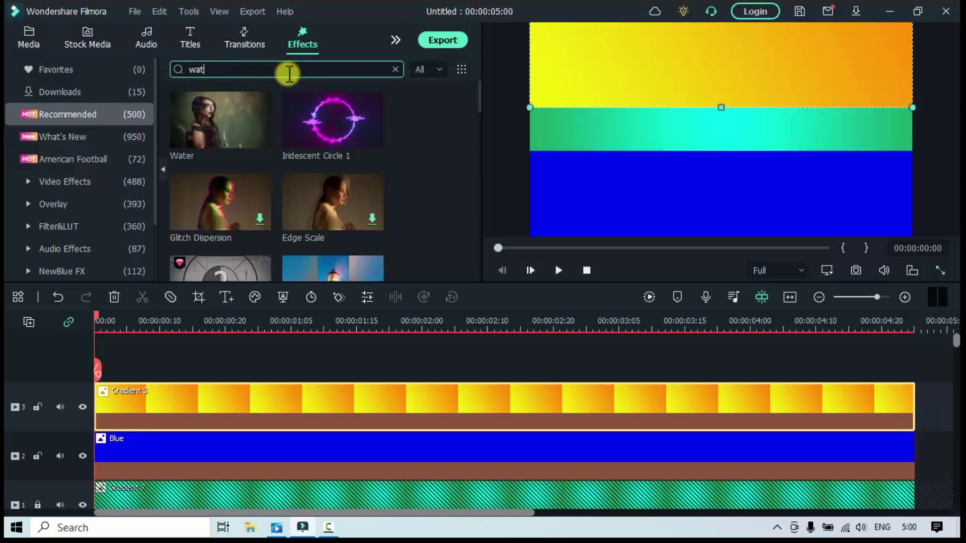
type("er")
key("Return")
mouse_move(212, 113)
left_mouse_down()
mouse_move(215, 142)
mouse_move(100, 351)
left_mouse_up()
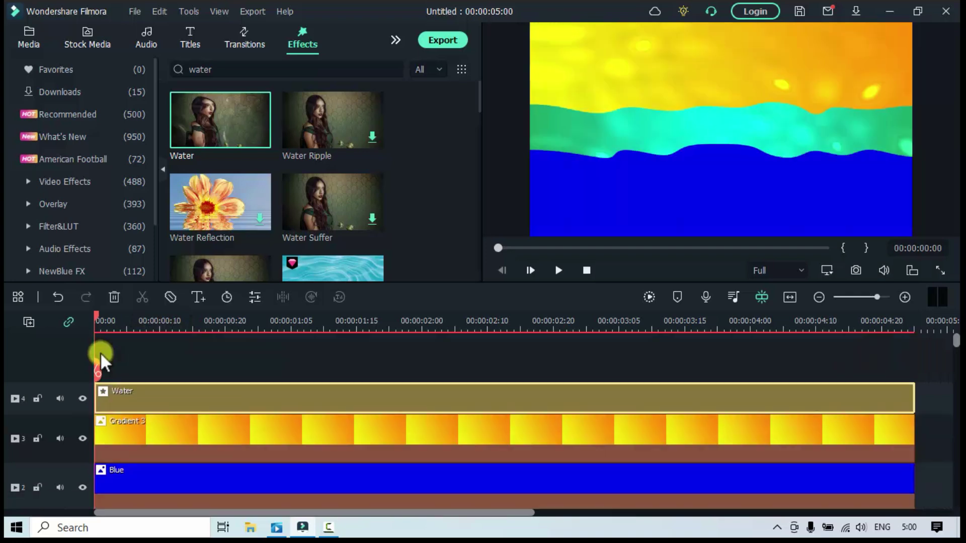
- Set the Water effect's Emboss to 0.40 and confirm
double_click(322, 391)
type("0,4")
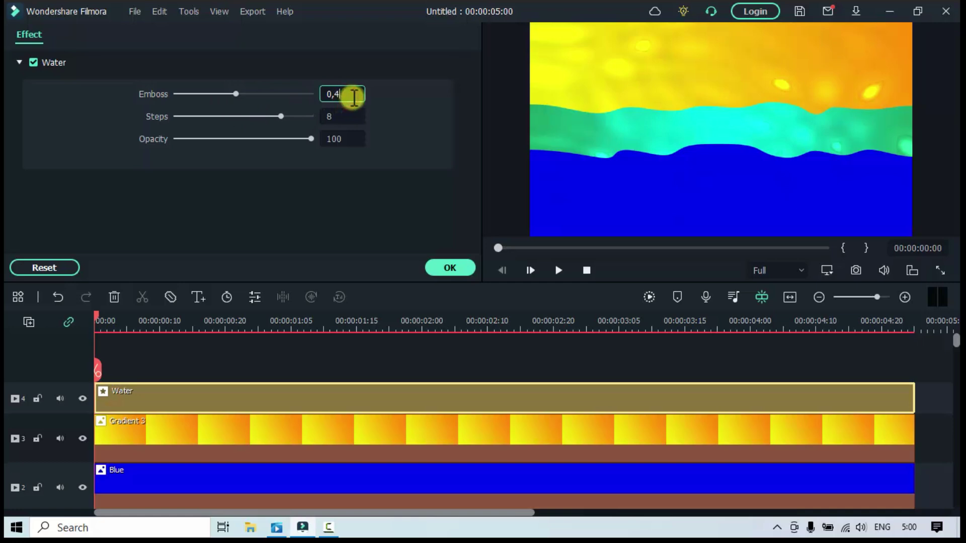
key("Return")
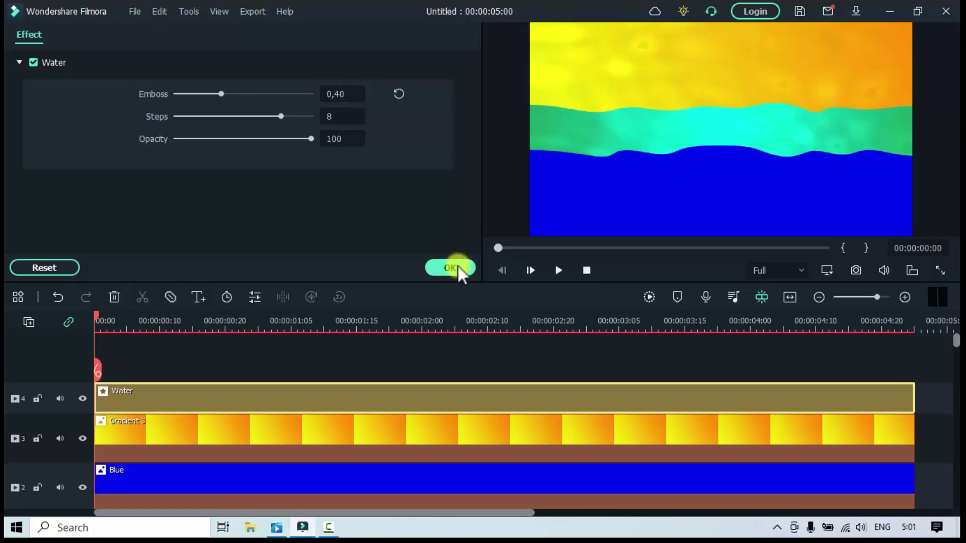
left_click(456, 267)
- Play back the wavy layers, then lock track 4 holding the Water effect
left_click(557, 273)
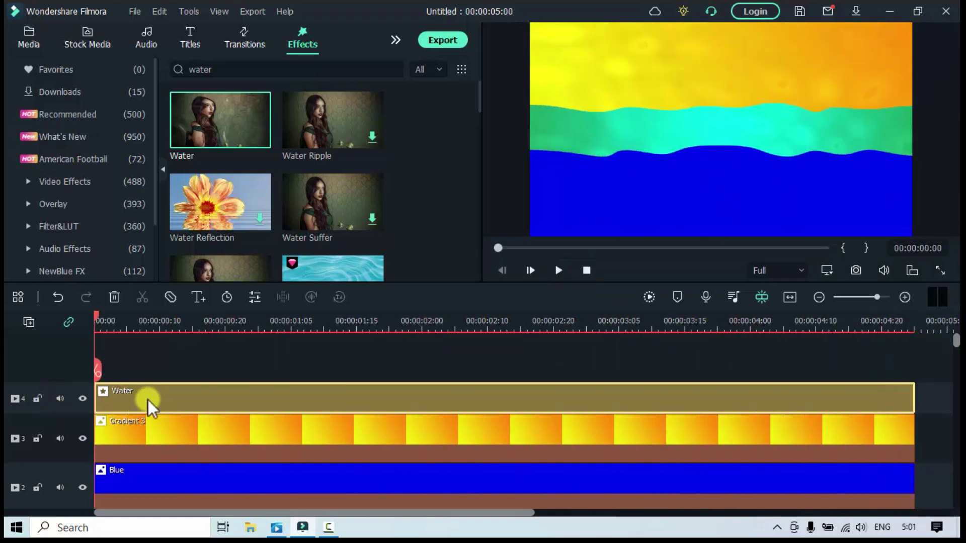
left_click(38, 400)
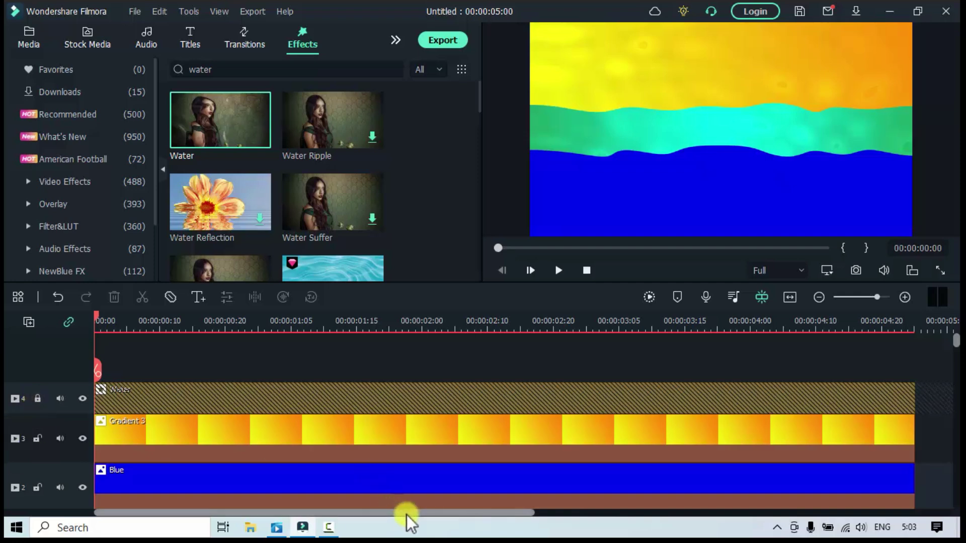
left_click_drag(407, 513, 657, 514)
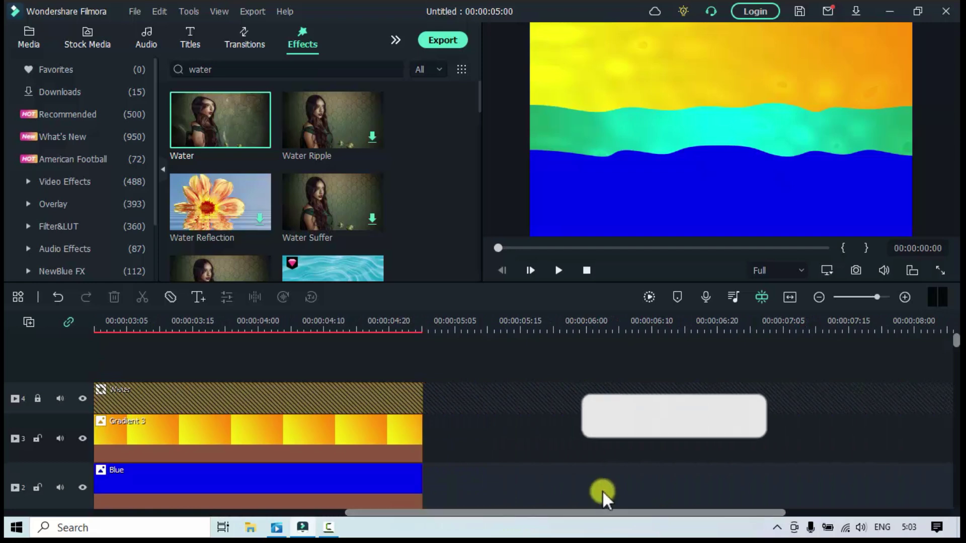
- Add a Sample Color Black clip on track 2 right after the Blue clip
left_click(28, 35)
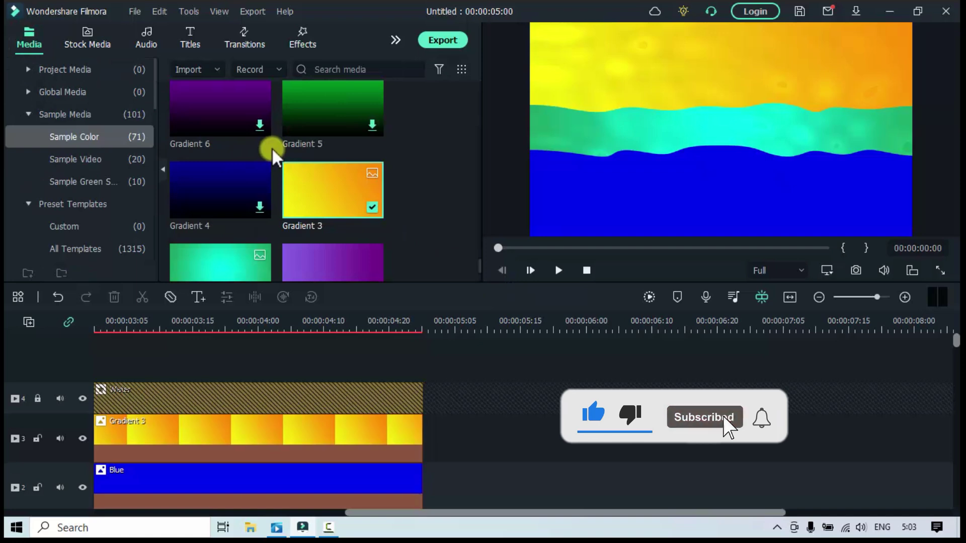
scroll(272, 147, "down", 5)
scroll(273, 149, "down", 3)
scroll(274, 148, "down", 3)
scroll(276, 148, "down", 3)
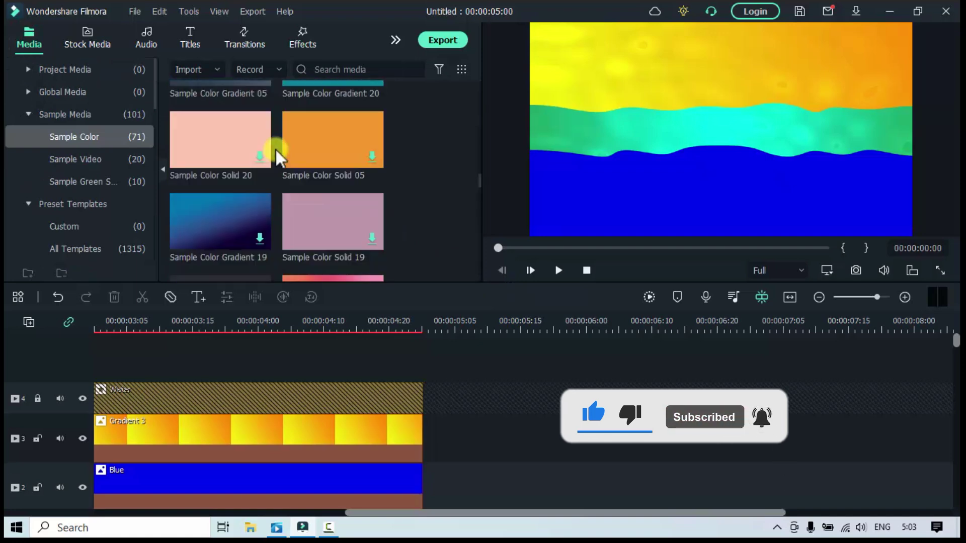
scroll(276, 149, "down", 3)
scroll(276, 150, "down", 3)
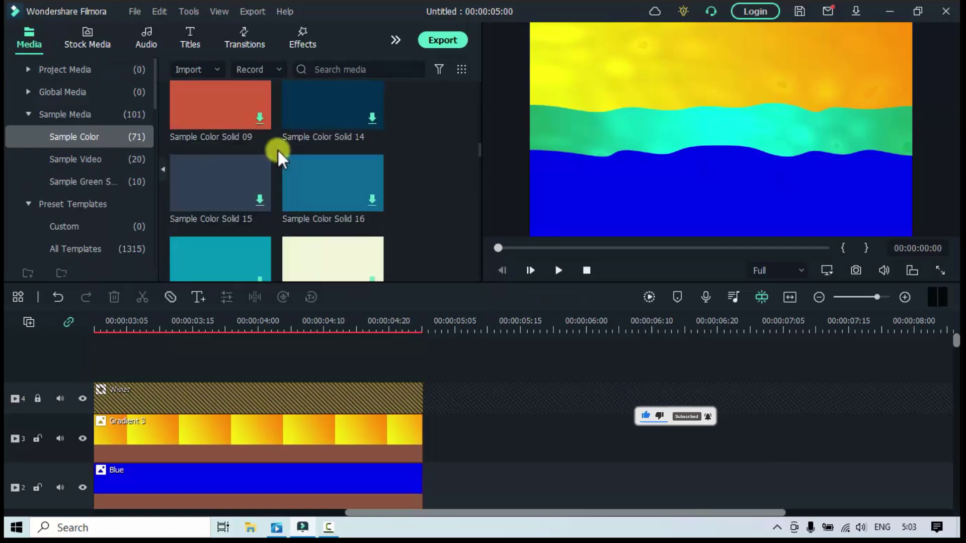
scroll(277, 149, "down", 3)
scroll(278, 151, "up", 3)
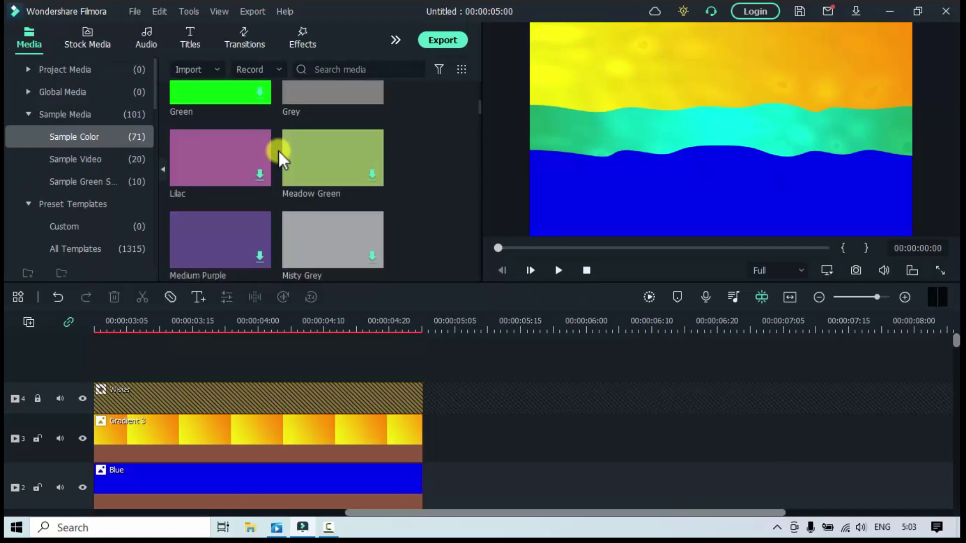
scroll(282, 150, "up", 10)
left_click_drag(325, 126, 476, 486)
- Place a Default Title clip above the Black clip and bring up its context menu
left_click(189, 40)
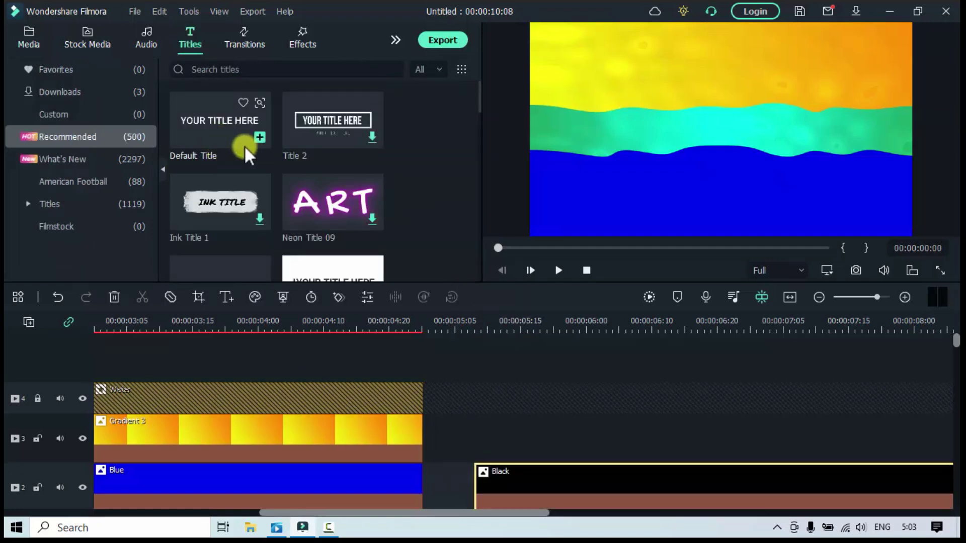
left_click_drag(206, 121, 481, 452)
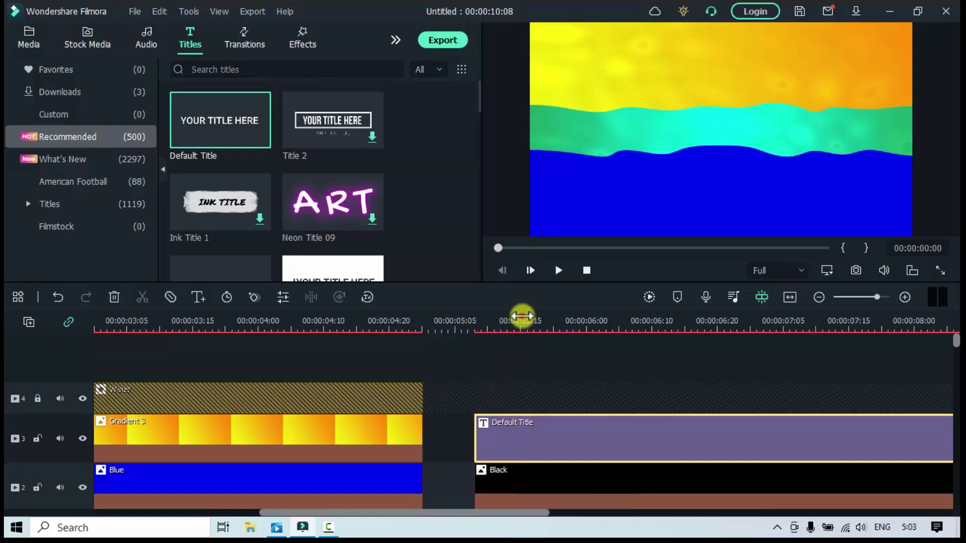
left_click(521, 322)
right_click(534, 434)
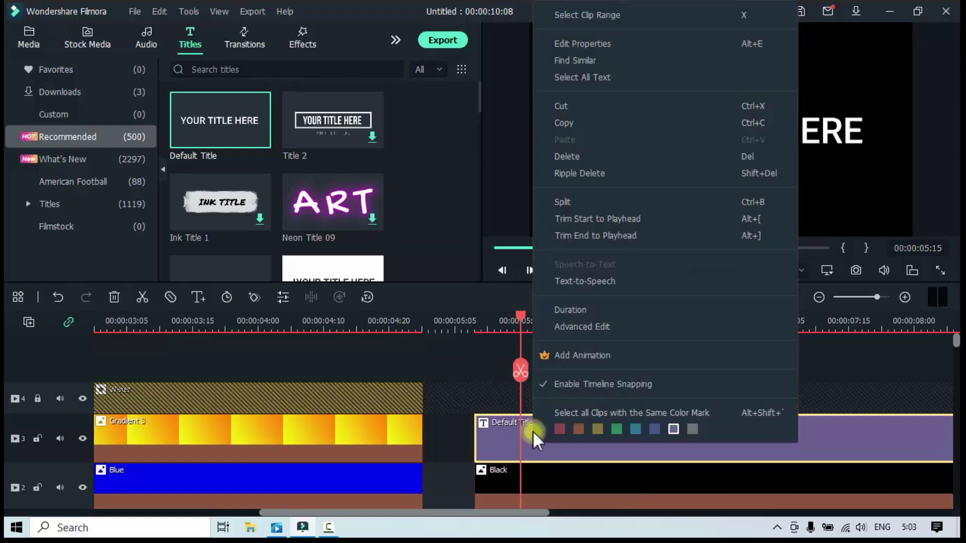
- In Advanced Edit, replace the placeholder title text with LIQUID
left_click(563, 330)
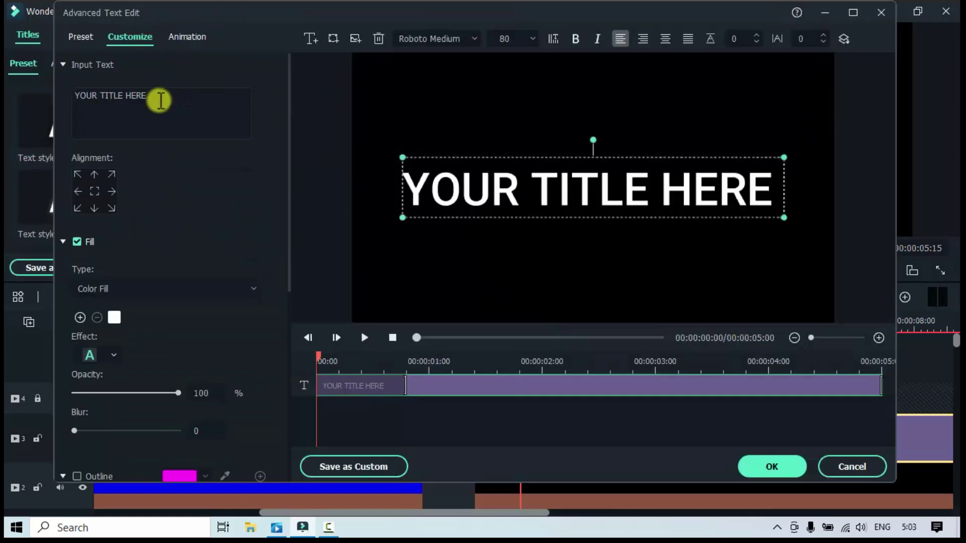
left_click_drag(151, 95, 73, 96)
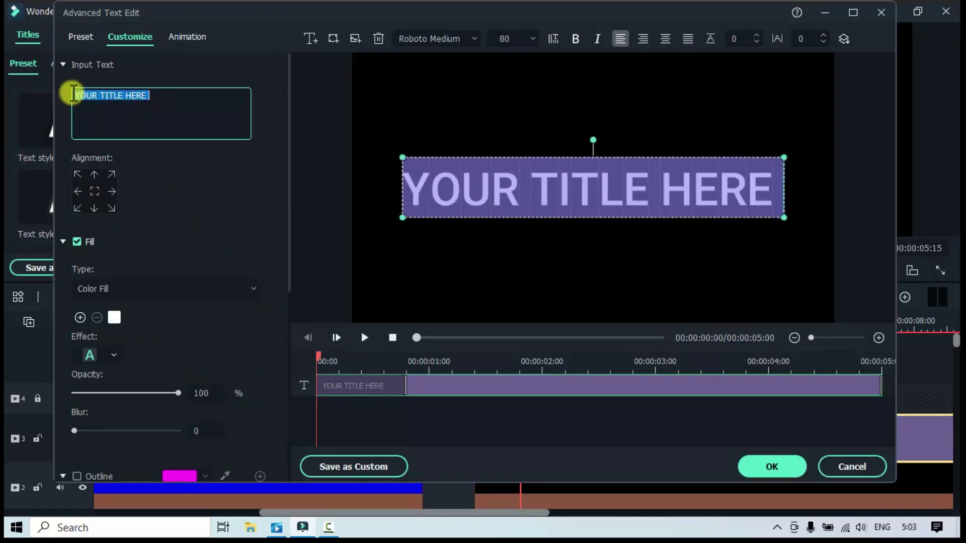
type("LIQUID")
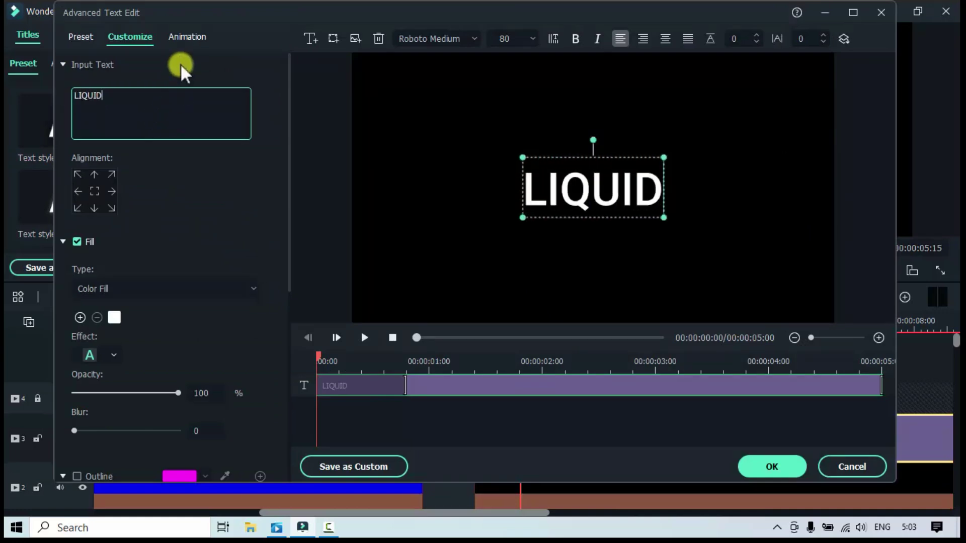
left_click(183, 41)
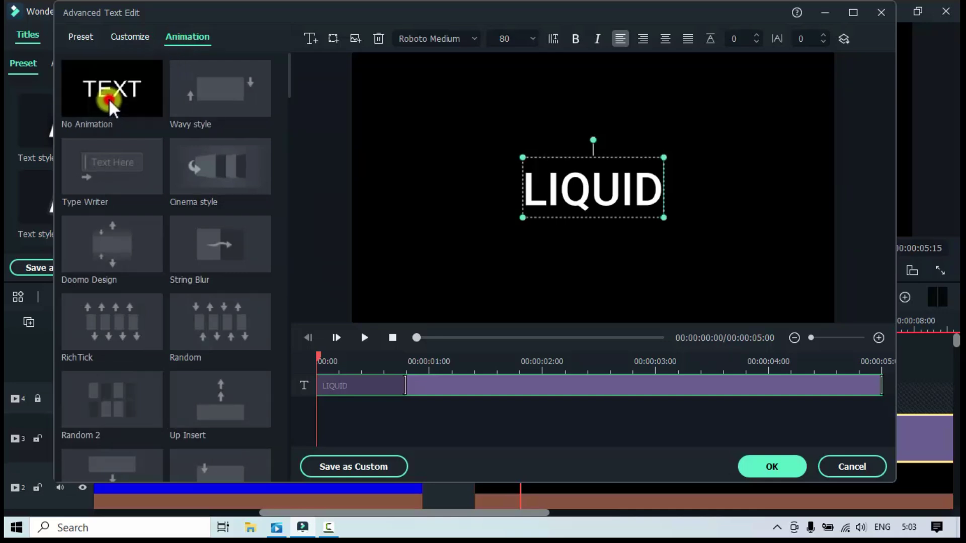
- Set the title font to Impact at size 240 and apply the changes
left_click(469, 38)
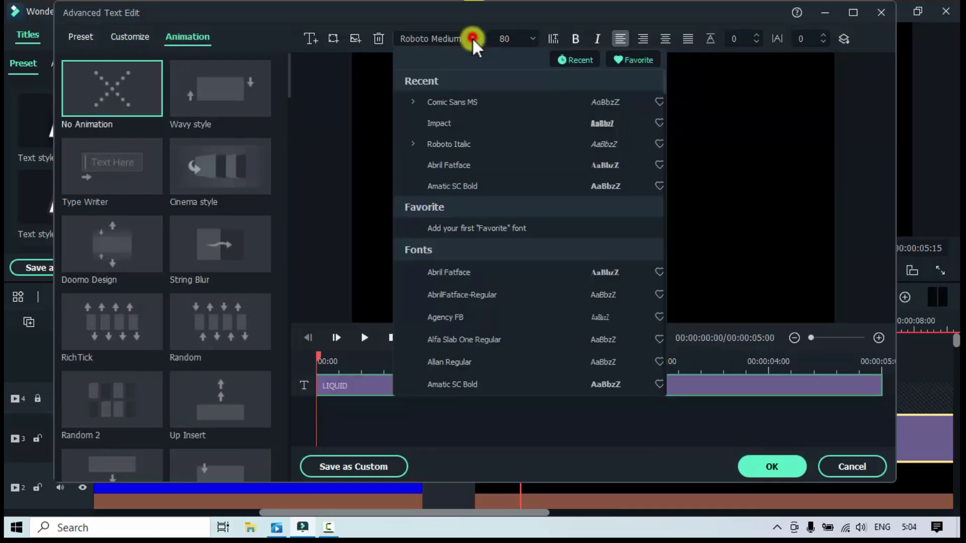
left_click(466, 123)
left_click_drag(513, 38, 489, 39)
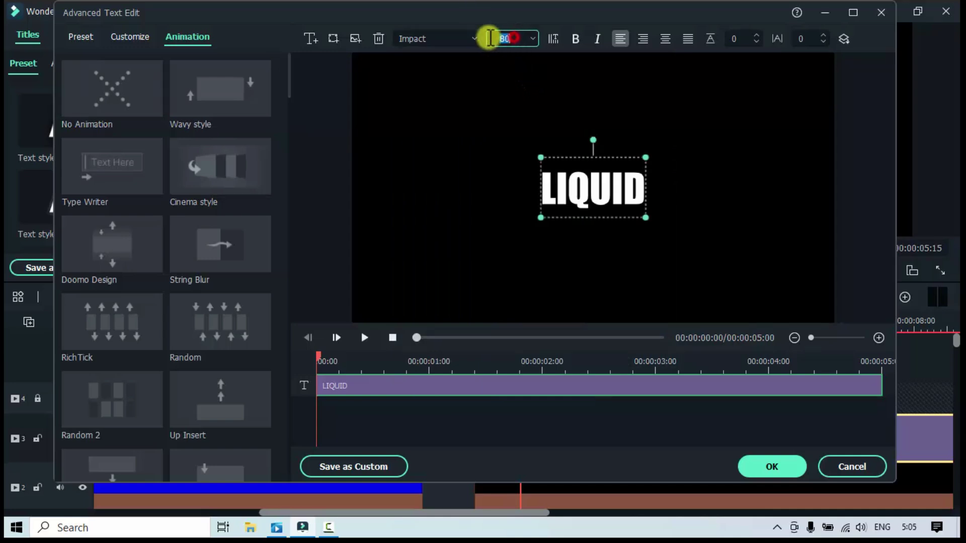
type("2")
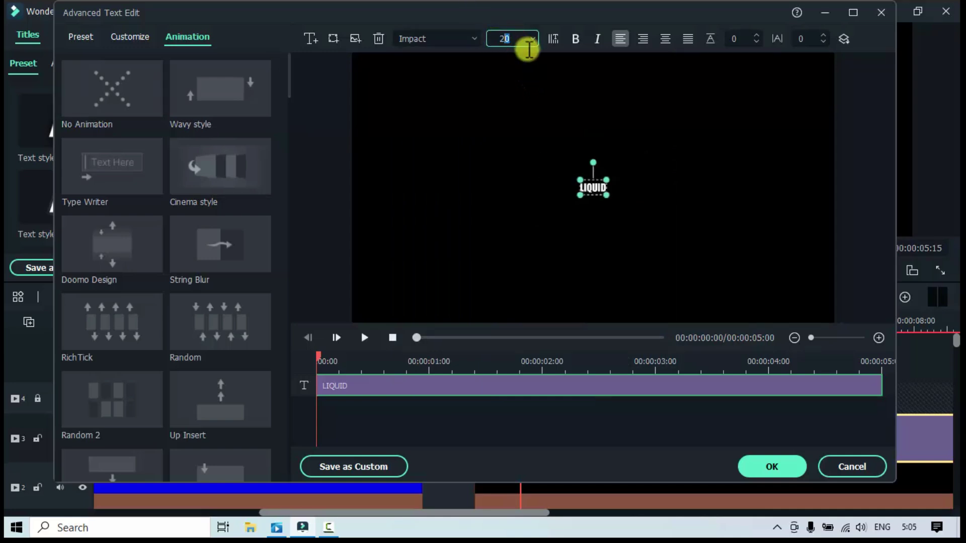
type("40")
left_click(786, 467)
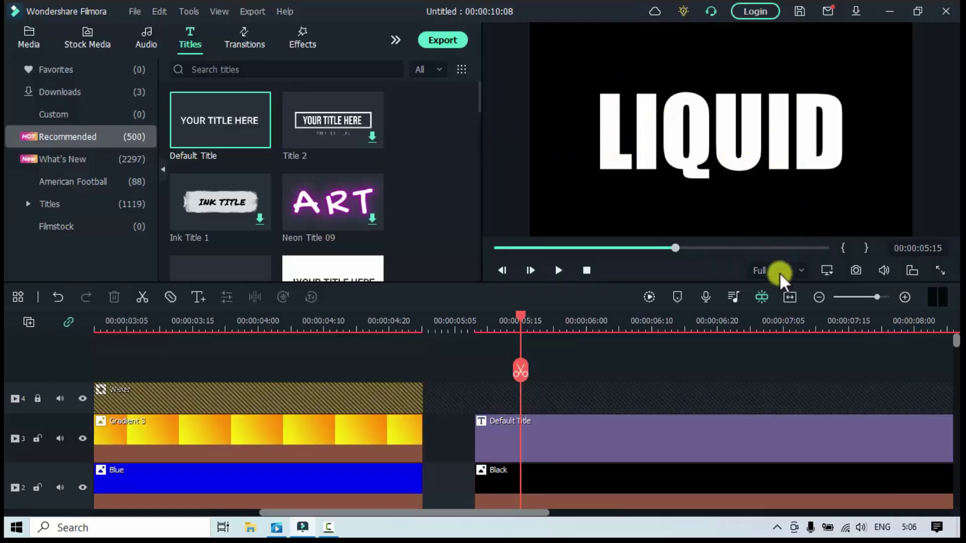
- Save a PNG snapshot of the LIQUID frame and delete the Default Title and Black clips
left_click(855, 272)
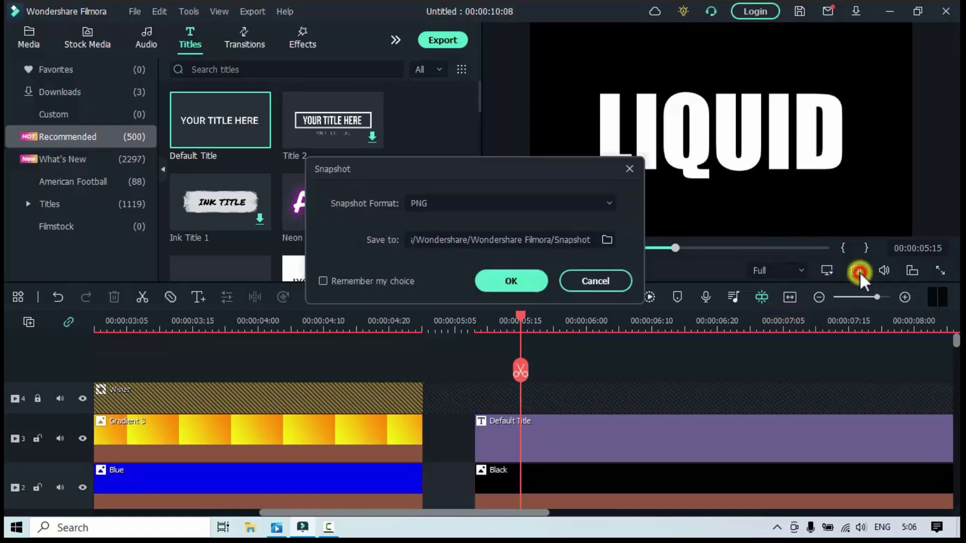
left_click(521, 284)
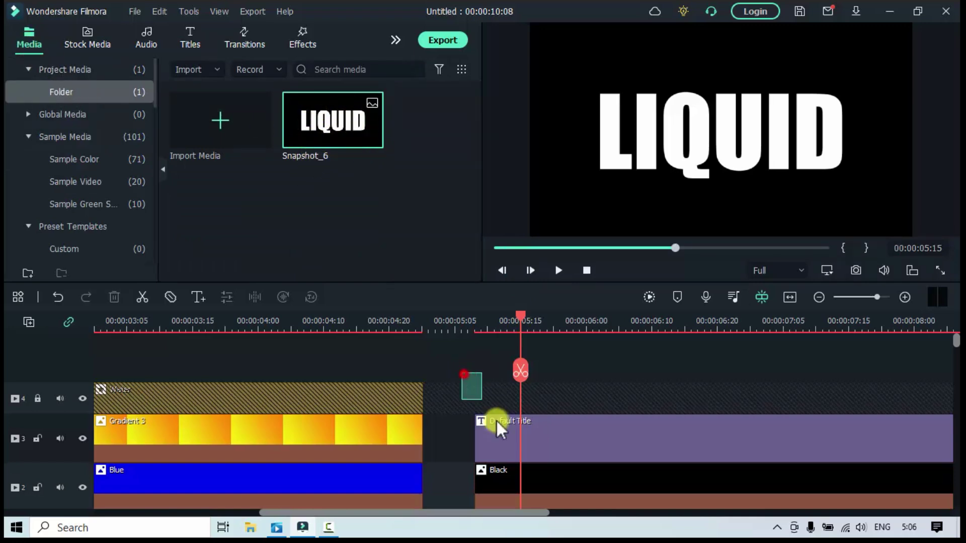
left_click_drag(496, 420, 542, 433)
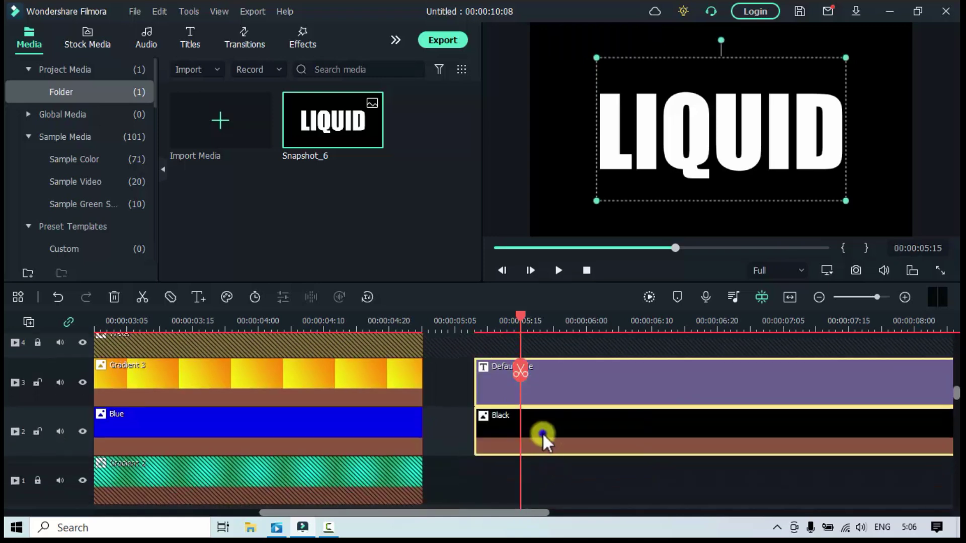
right_click(543, 433)
left_click(596, 115)
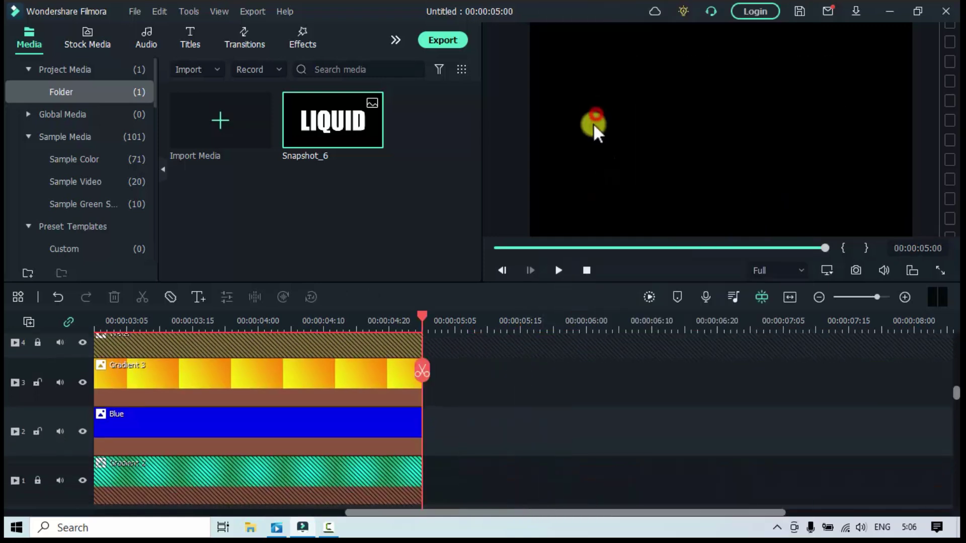
- Make all tracks Small height and drag Snapshot_6 onto a new top track
left_click(28, 320)
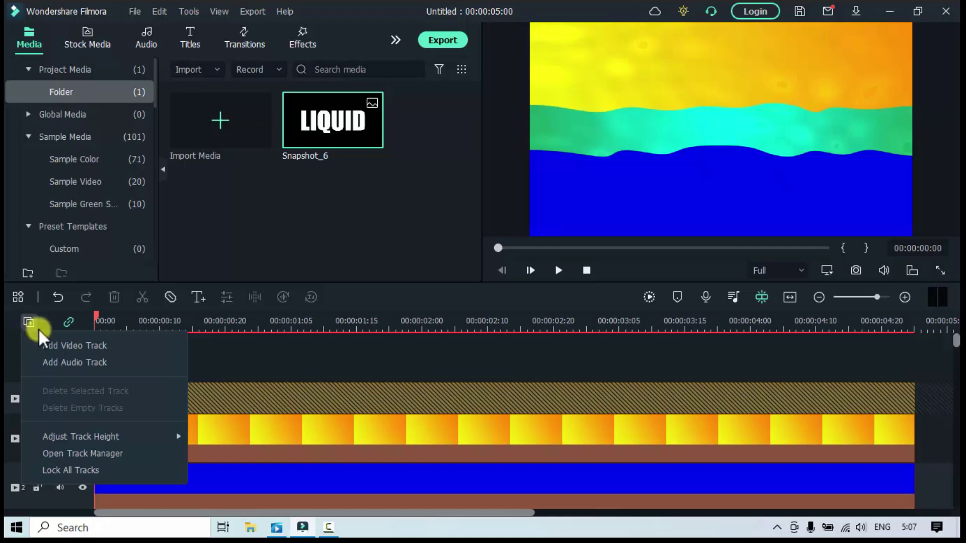
mouse_move(141, 437)
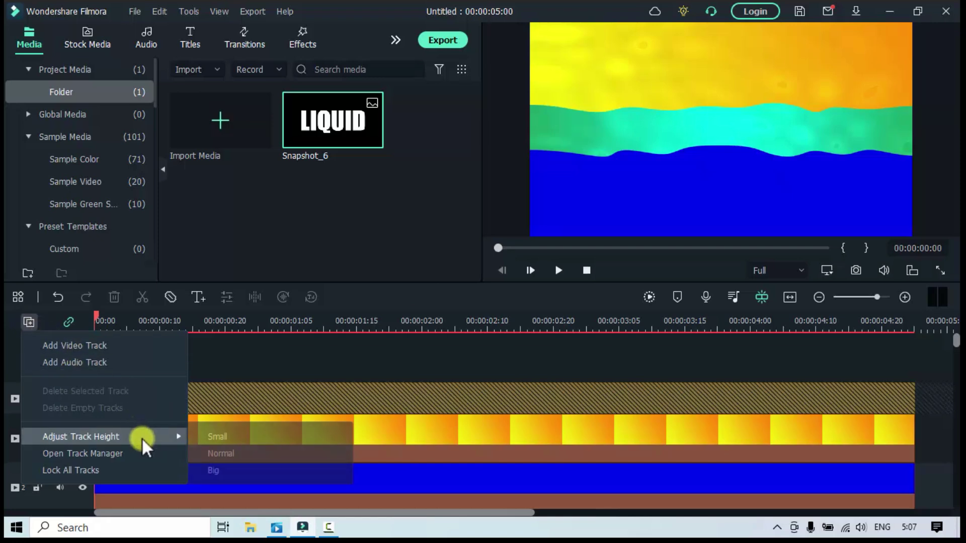
left_click(212, 437)
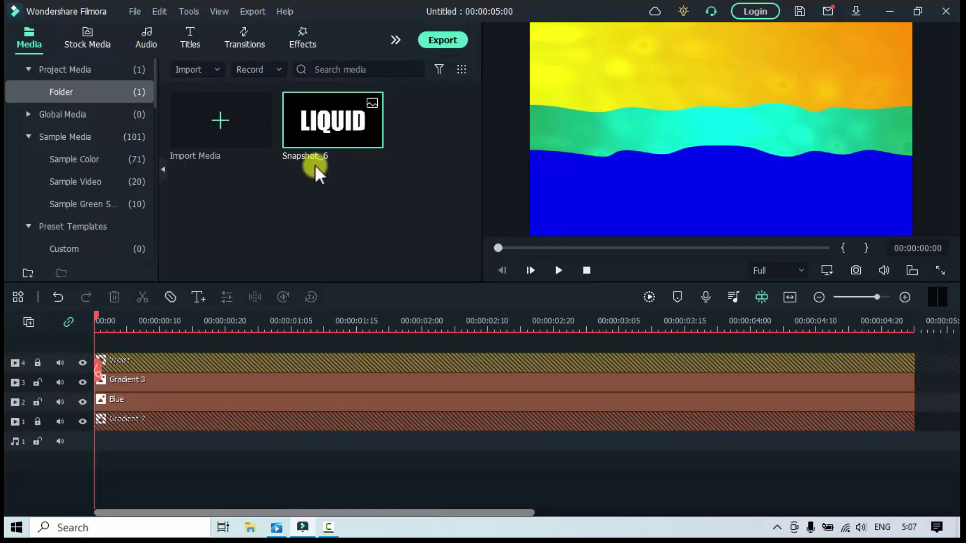
left_click_drag(324, 123, 98, 339)
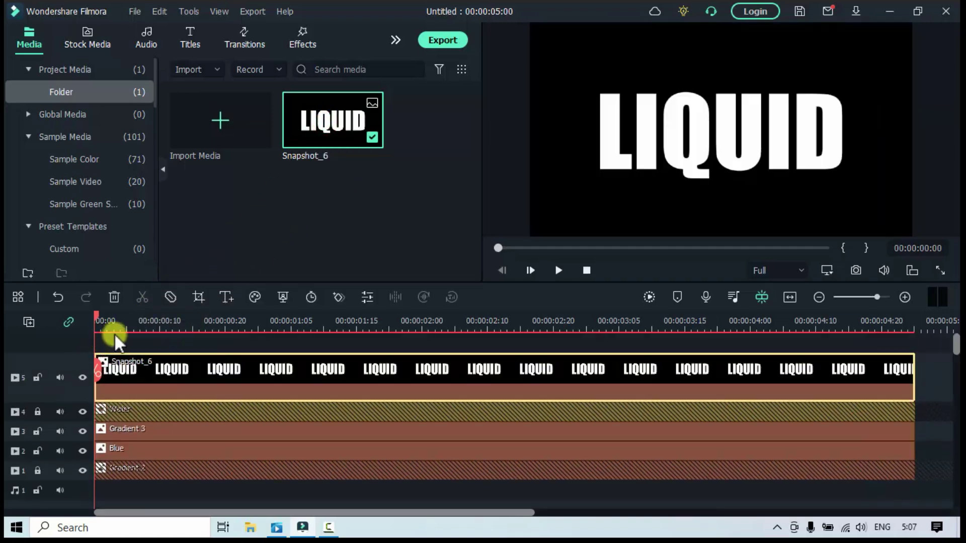
- Set Snapshot_6's compositing blend mode to Darken and play the preview of the filled letters
left_click(361, 370)
double_click(360, 371)
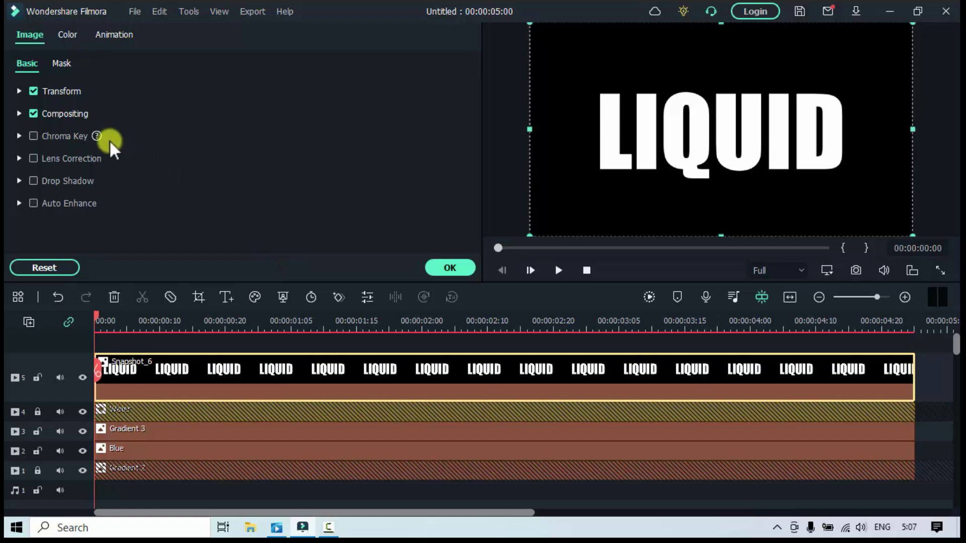
left_click(20, 113)
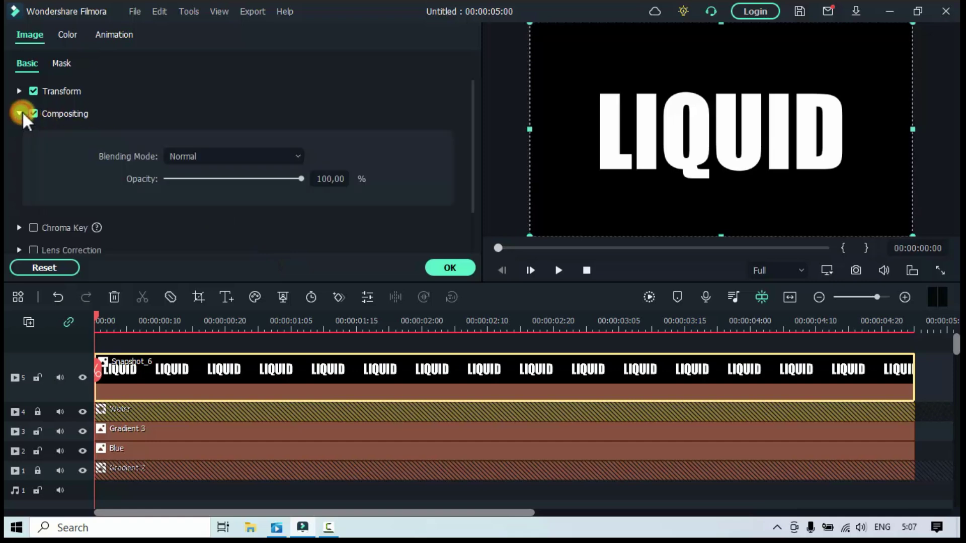
left_click(237, 157)
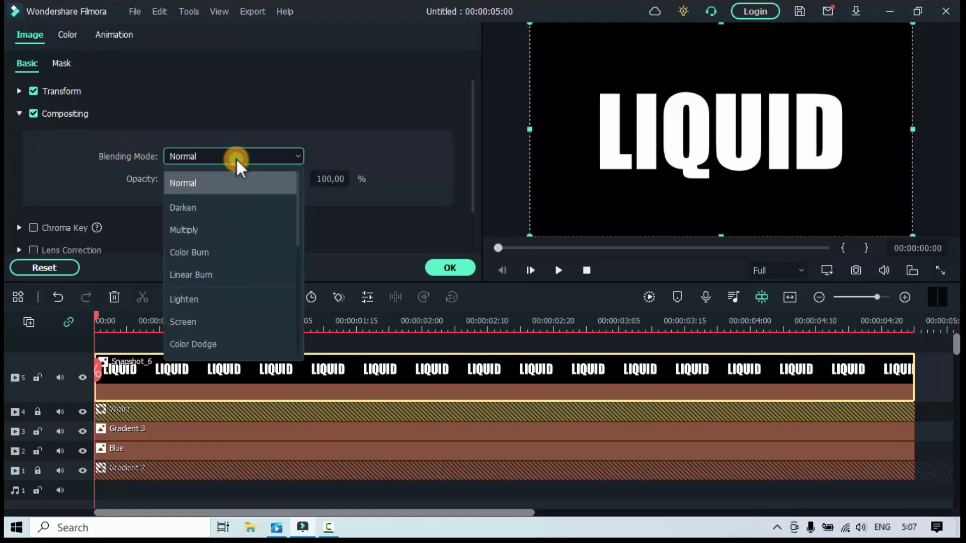
left_click(222, 206)
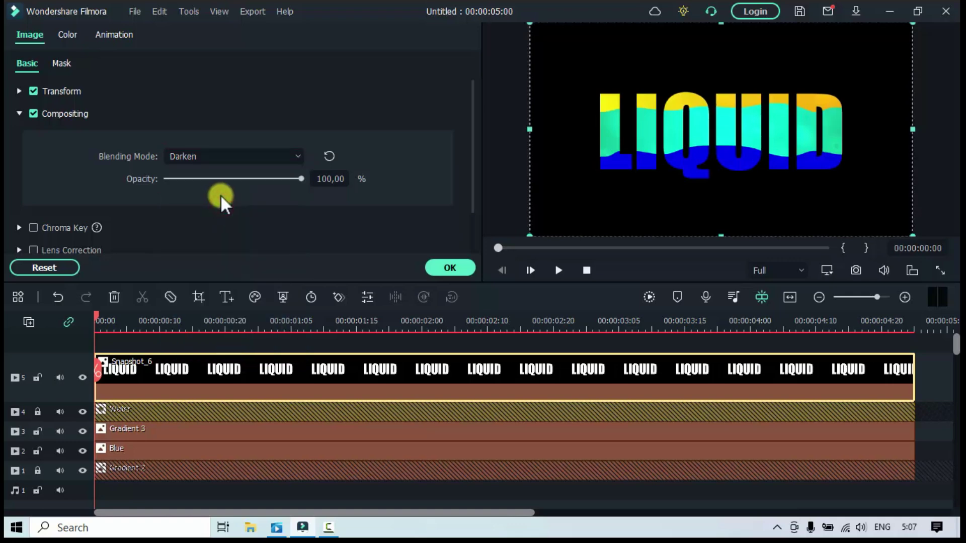
left_click(430, 268)
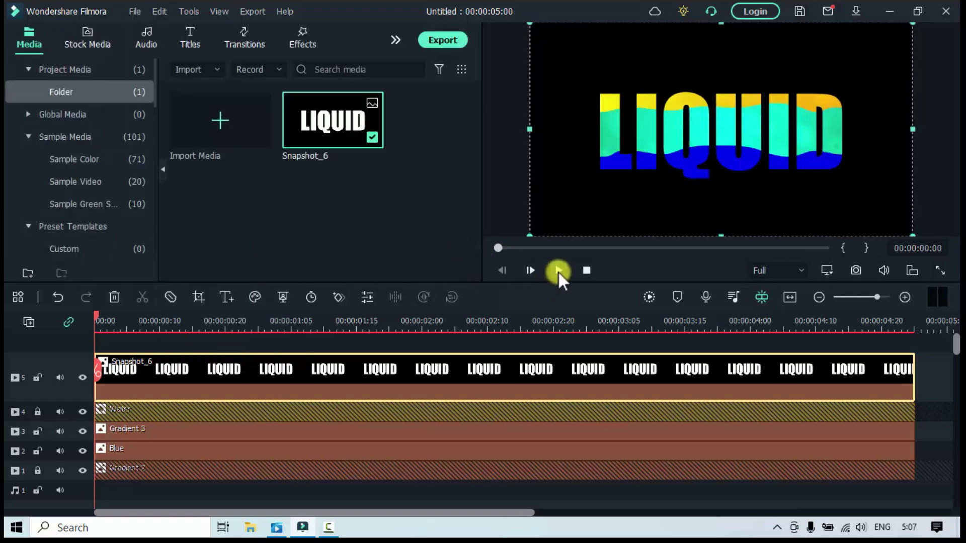
left_click(556, 273)
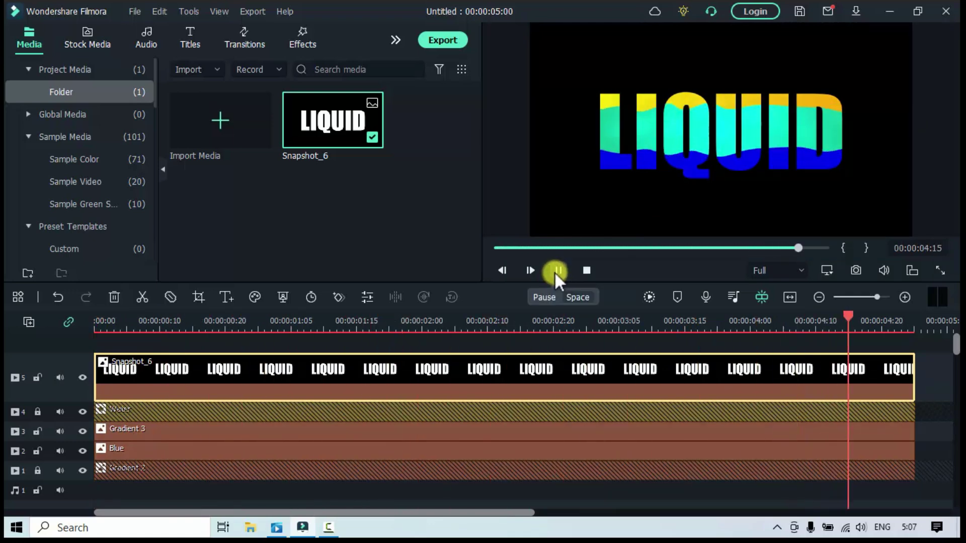
left_click(153, 427)
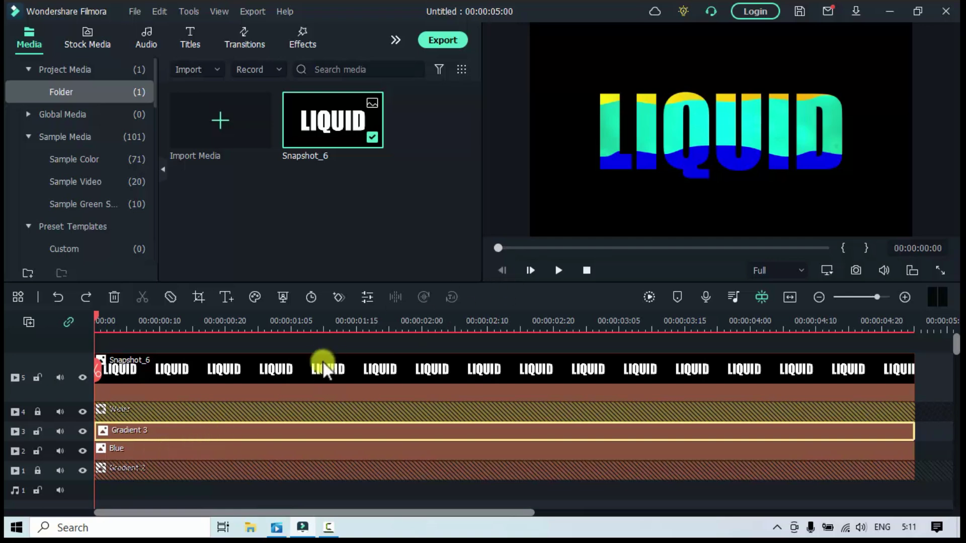
- Apply the Move to top animation preset to the Blue clip
left_click(340, 429)
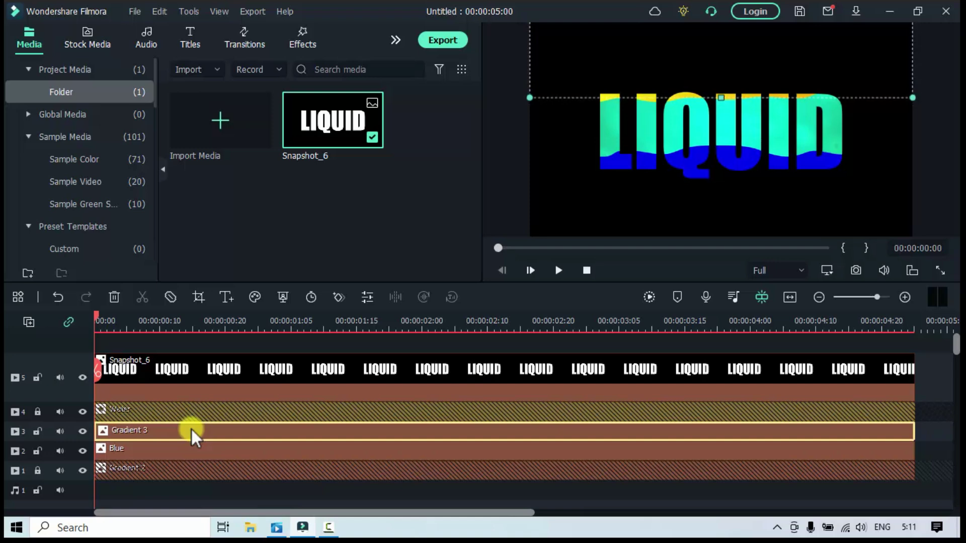
double_click(210, 451)
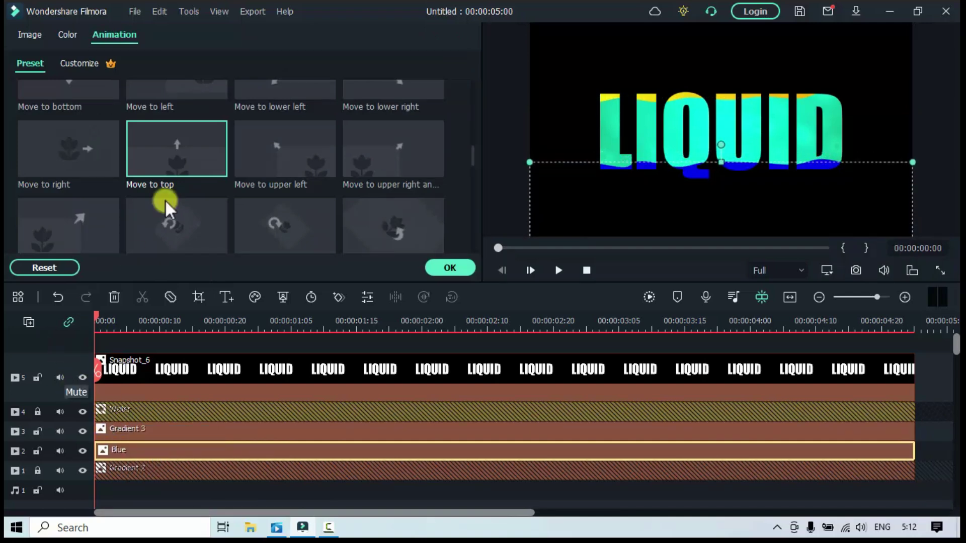
left_click(110, 32)
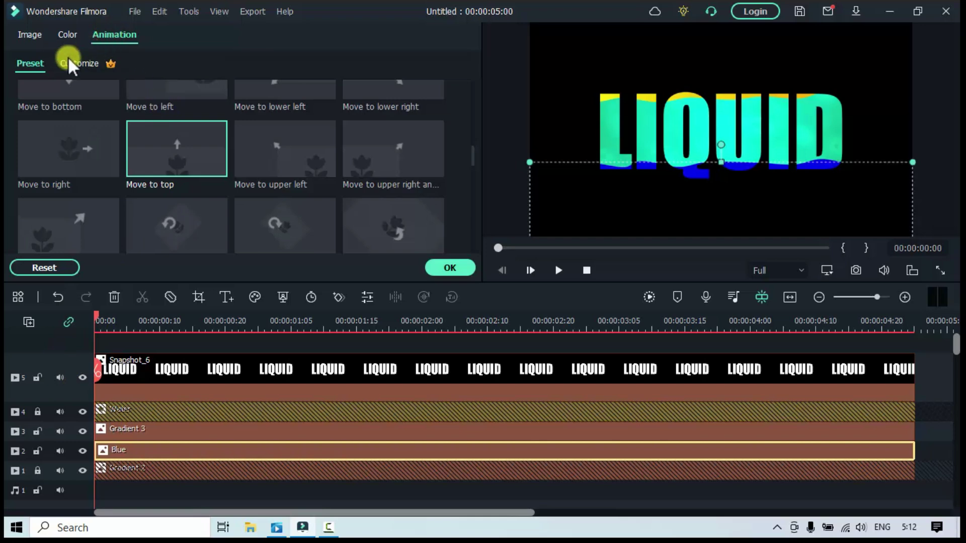
double_click(168, 153)
- Apply the Move to bottom animation preset to the Gradient 3 clip and close the settings
left_click(182, 431)
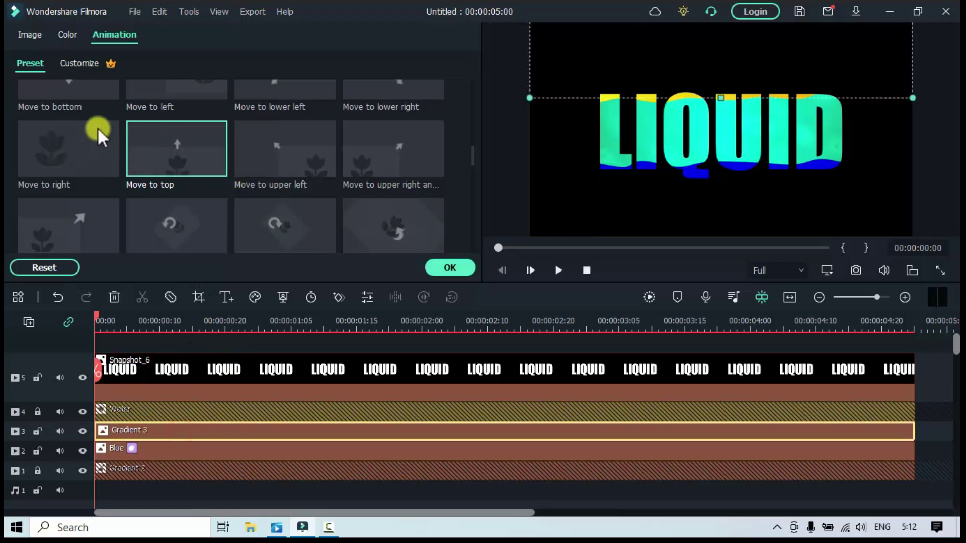
scroll(110, 106, "up", 1)
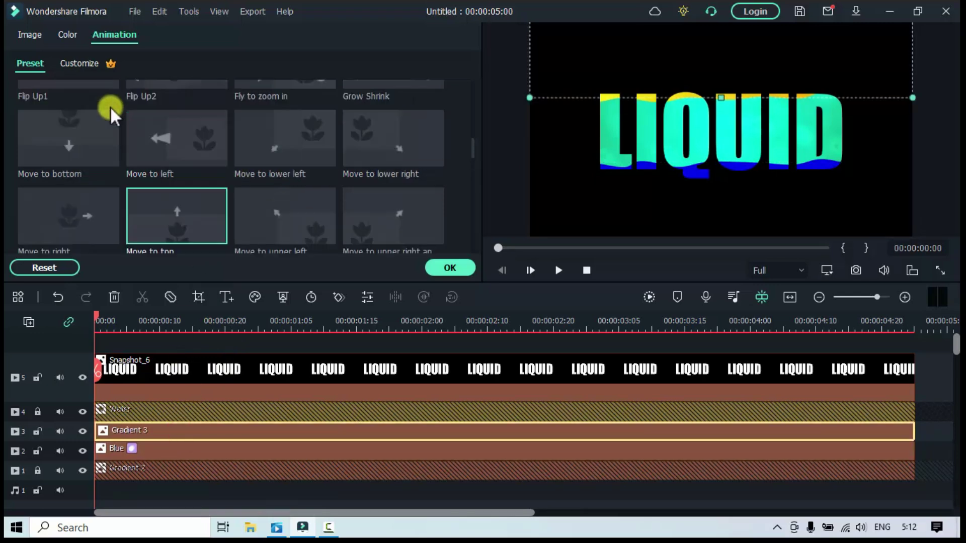
double_click(84, 143)
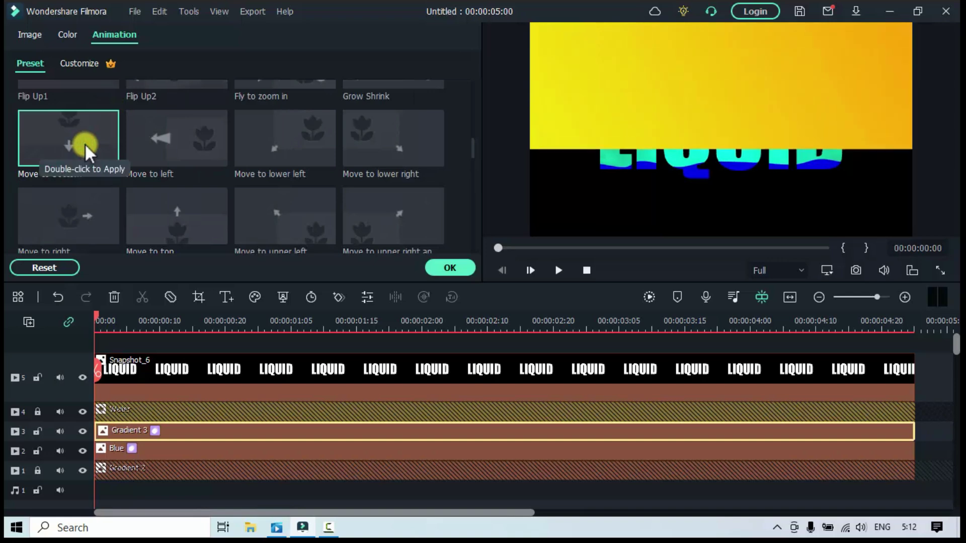
left_click(559, 269)
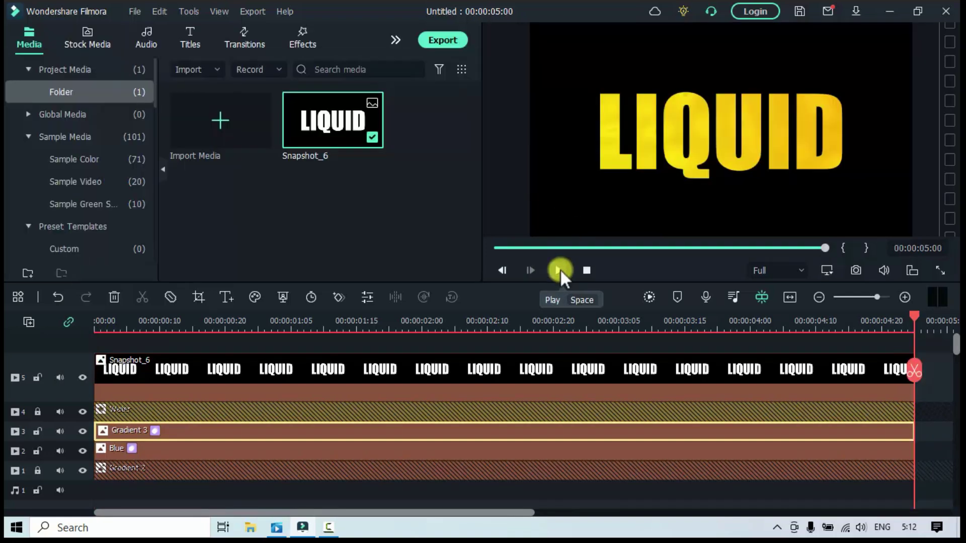
left_click(560, 268)
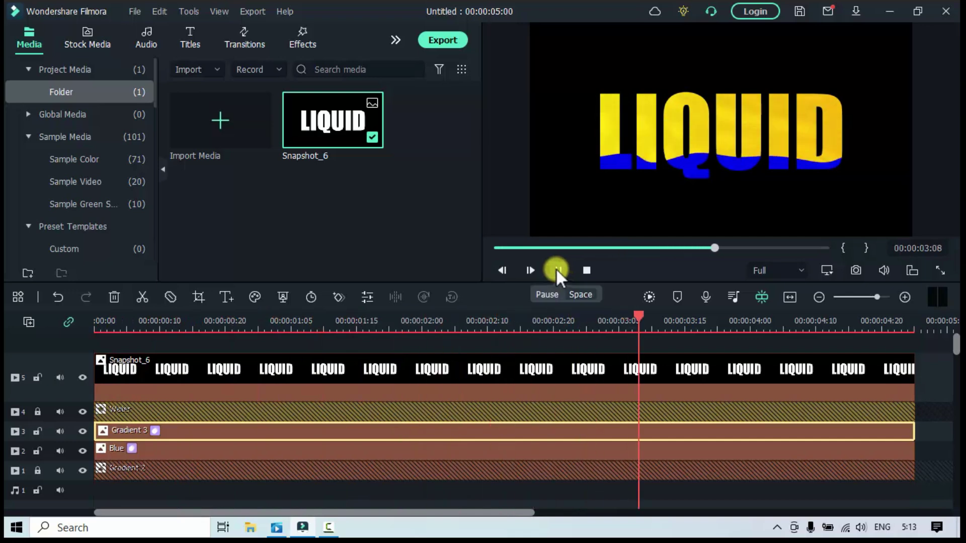
left_click(582, 269)
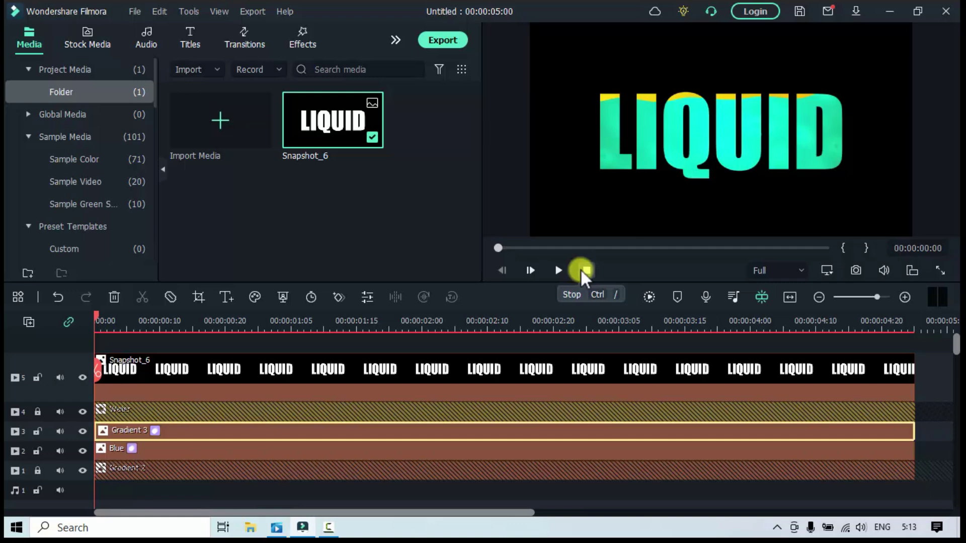